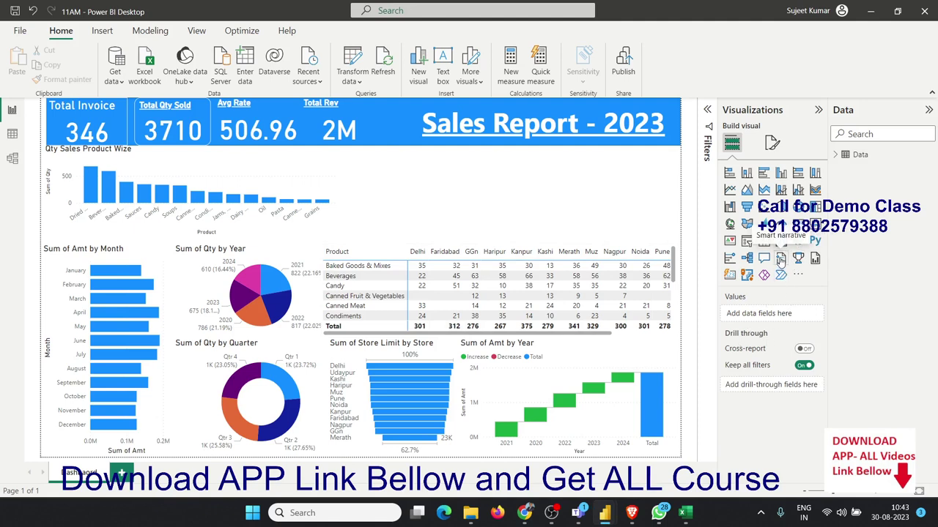
Step: Add a Smart narrative visual and select sentences in its auto-generated insights text
{"action": "left_click", "coordinate": [780, 260]}
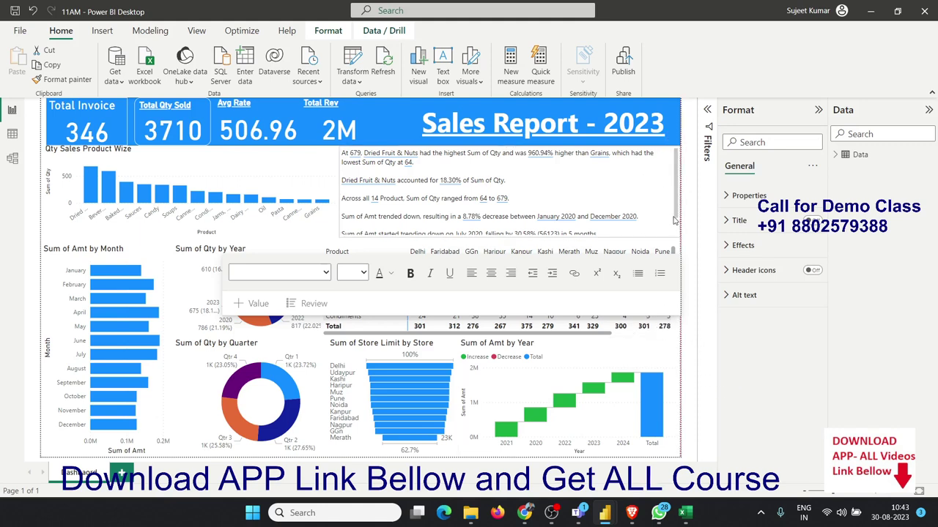
{"action": "scroll", "coordinate": [674, 218], "scroll_direction": "down", "scroll_amount": 2}
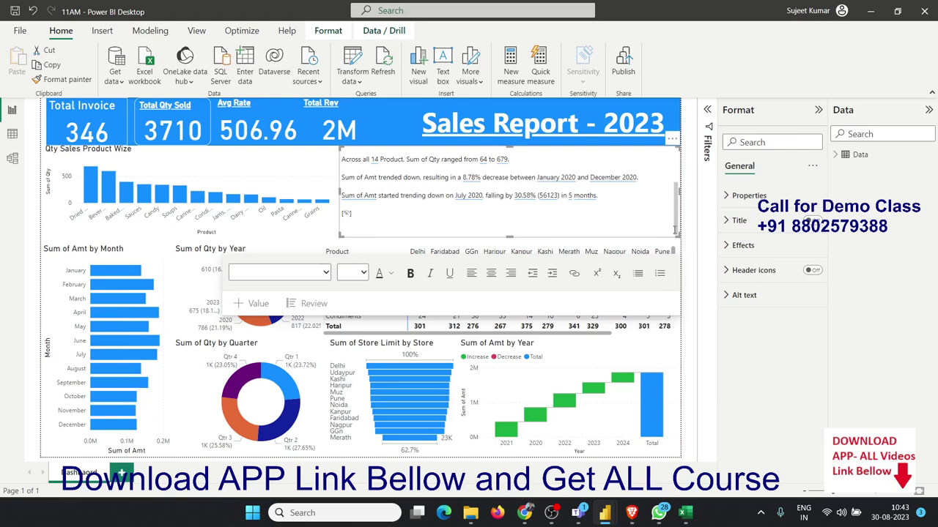
{"action": "left_click_drag", "start_coordinate": [675, 224], "coordinate": [677, 192]}
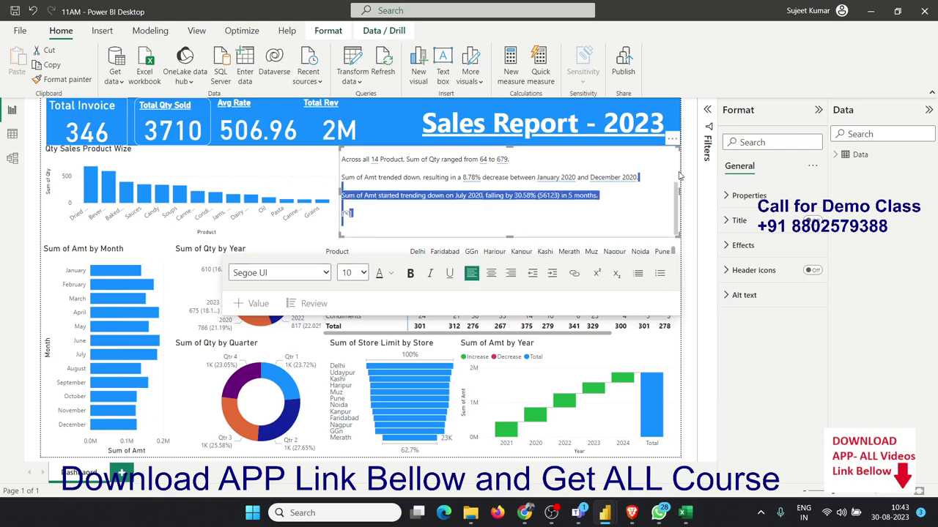
{"action": "scroll", "coordinate": [675, 192], "scroll_direction": "up", "scroll_amount": 3}
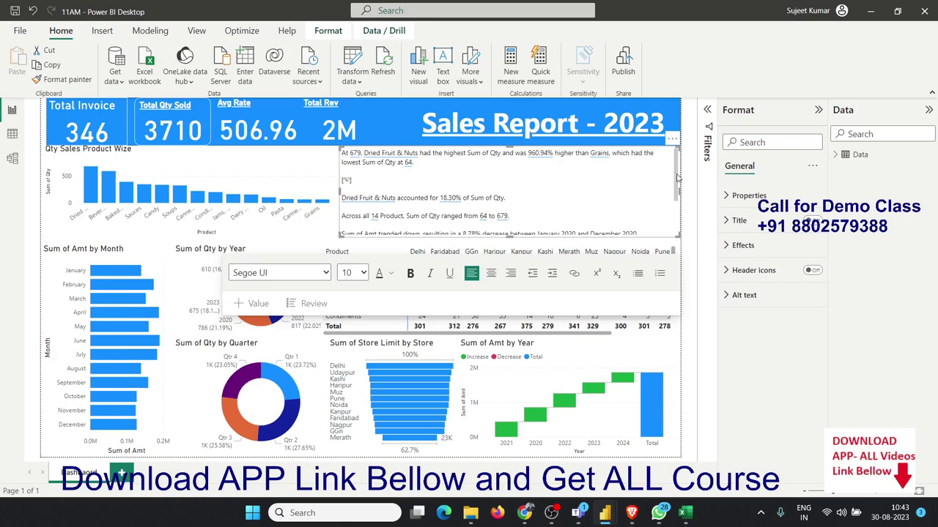
{"action": "mouse_move", "coordinate": [677, 176]}
{"action": "left_mouse_down"}
{"action": "mouse_move", "coordinate": [673, 210]}
{"action": "mouse_move", "coordinate": [674, 194]}
{"action": "left_mouse_up"}
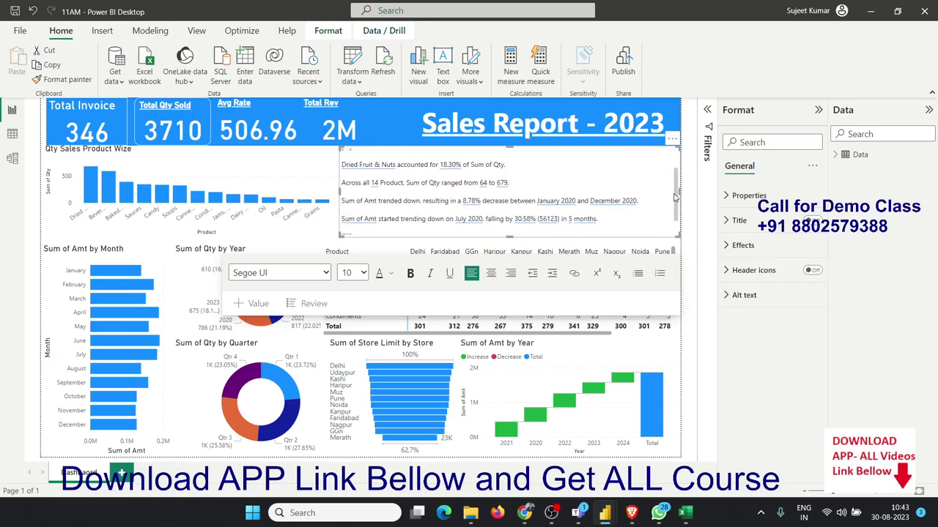
Step: Stop editing the narrative, browse the Data table rows in Table view, then return to the report
{"action": "left_click", "coordinate": [39, 186]}
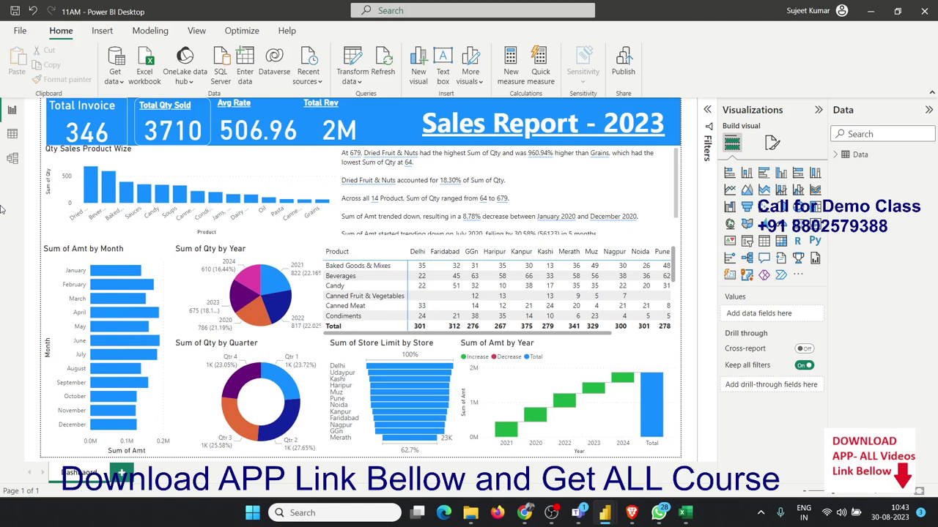
{"action": "left_click", "coordinate": [12, 133]}
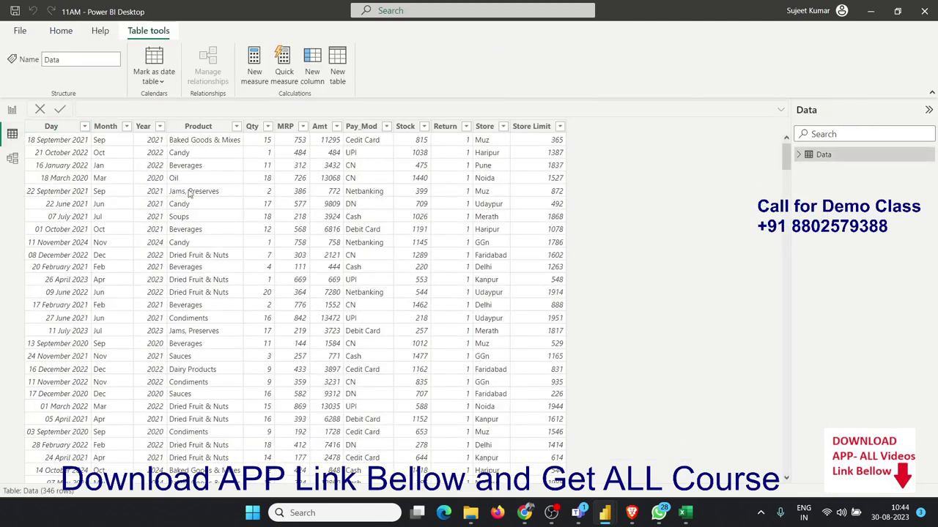
{"action": "scroll", "coordinate": [230, 203], "scroll_direction": "down", "scroll_amount": 6}
{"action": "scroll", "coordinate": [230, 203], "scroll_direction": "up", "scroll_amount": 6}
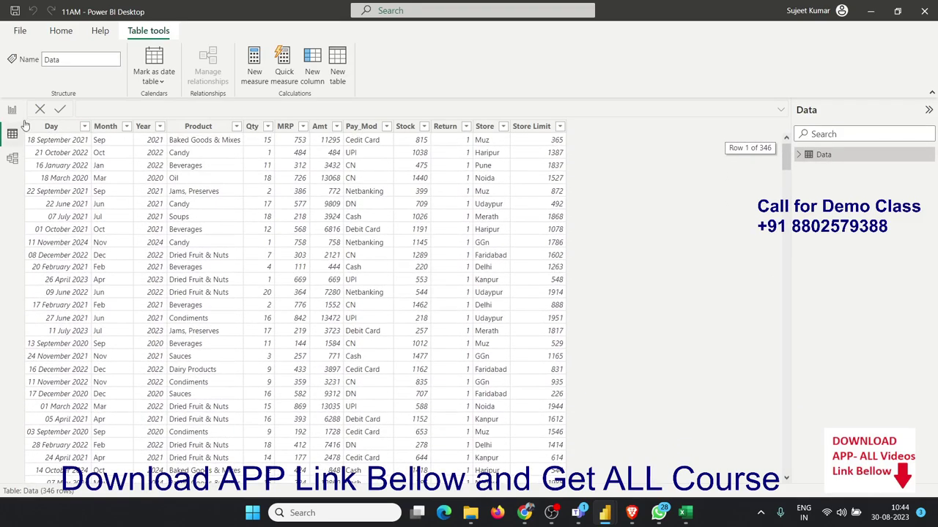
{"action": "left_click", "coordinate": [12, 109]}
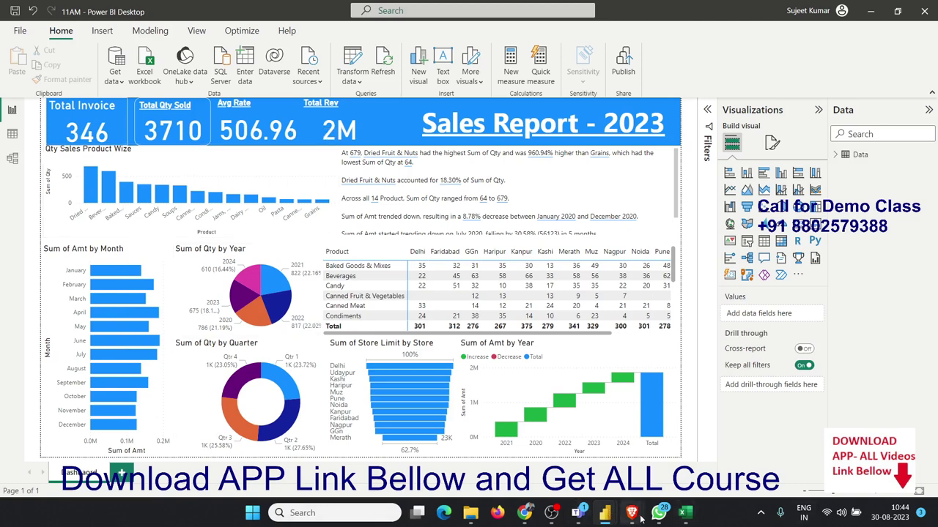
Step: Bring the Brave window with the IPT Excel School course page to the front
{"action": "mouse_move", "coordinate": [606, 521]}
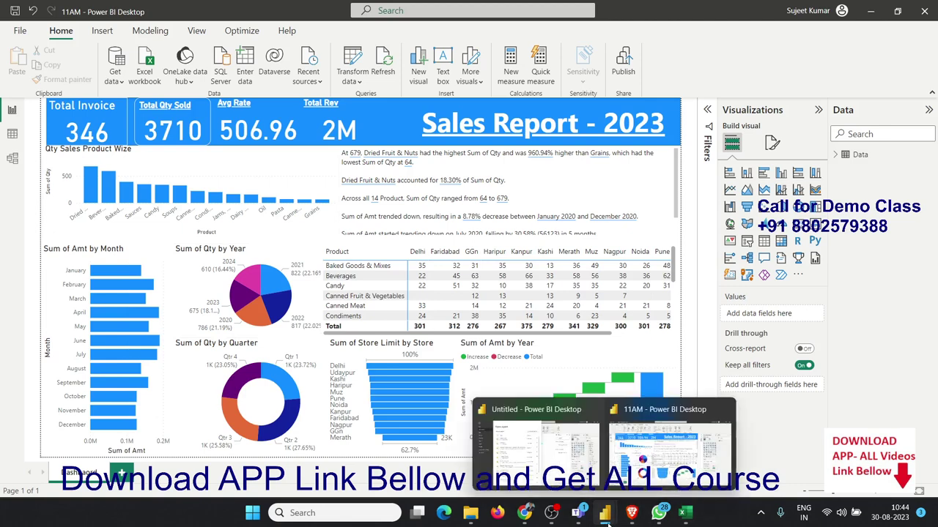
{"action": "mouse_move", "coordinate": [632, 513]}
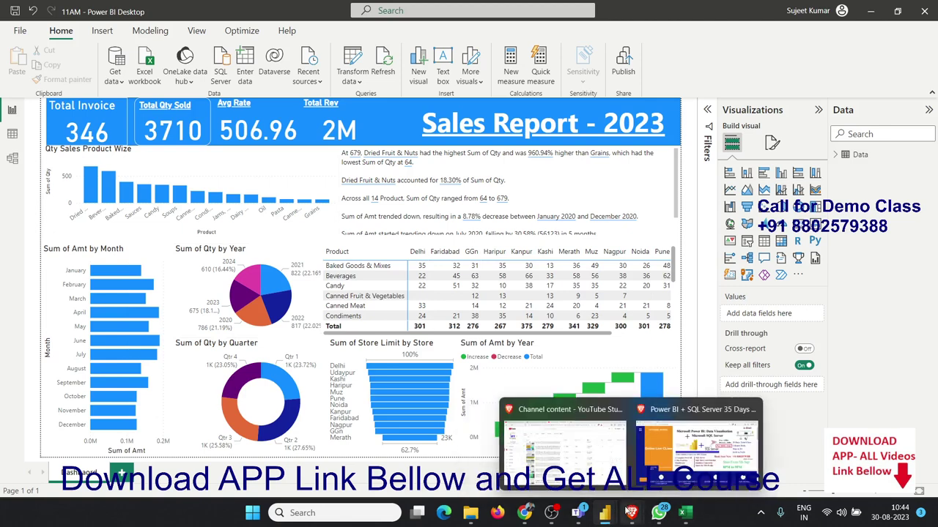
{"action": "left_click", "coordinate": [692, 447]}
Step: Select the page address, return to the page, and dismiss the WhatsApp notification
{"action": "left_click", "coordinate": [203, 31]}
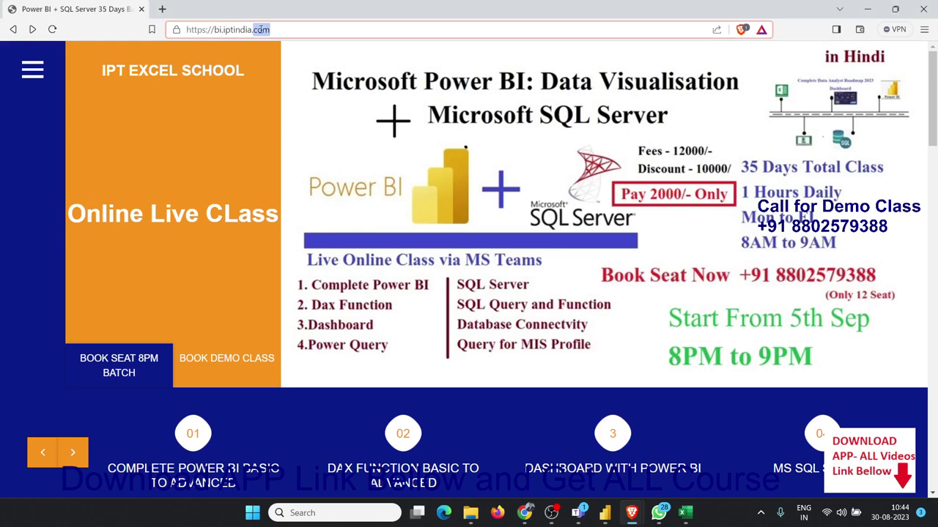
{"action": "left_click_drag", "start_coordinate": [280, 31], "coordinate": [150, 31]}
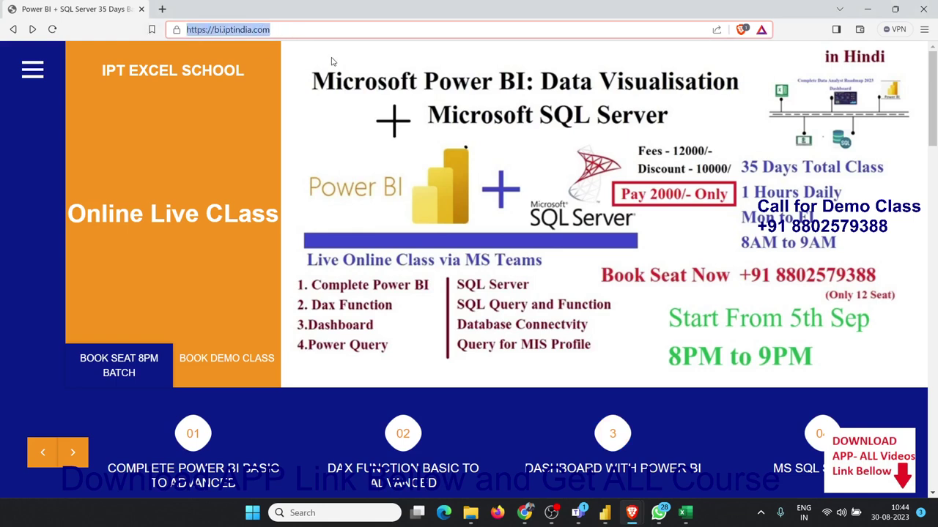
{"action": "left_click", "coordinate": [331, 30]}
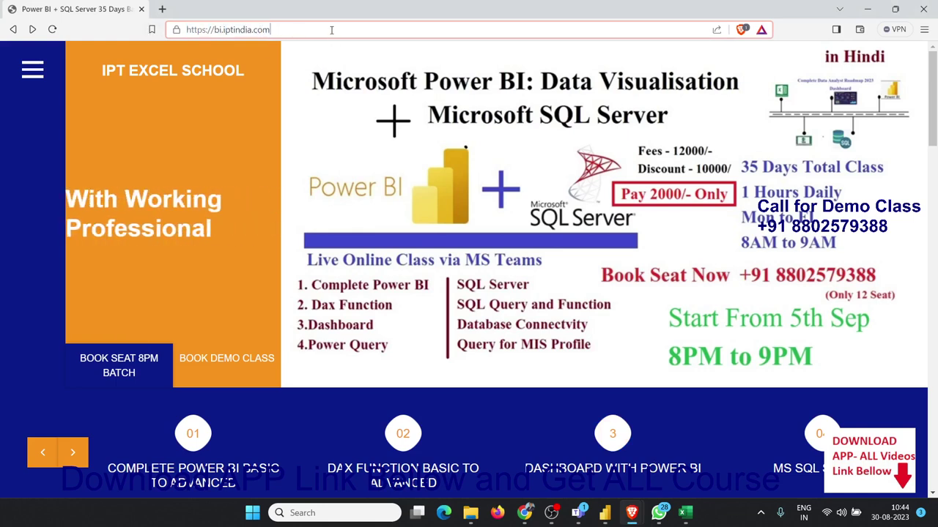
{"action": "left_click", "coordinate": [671, 276]}
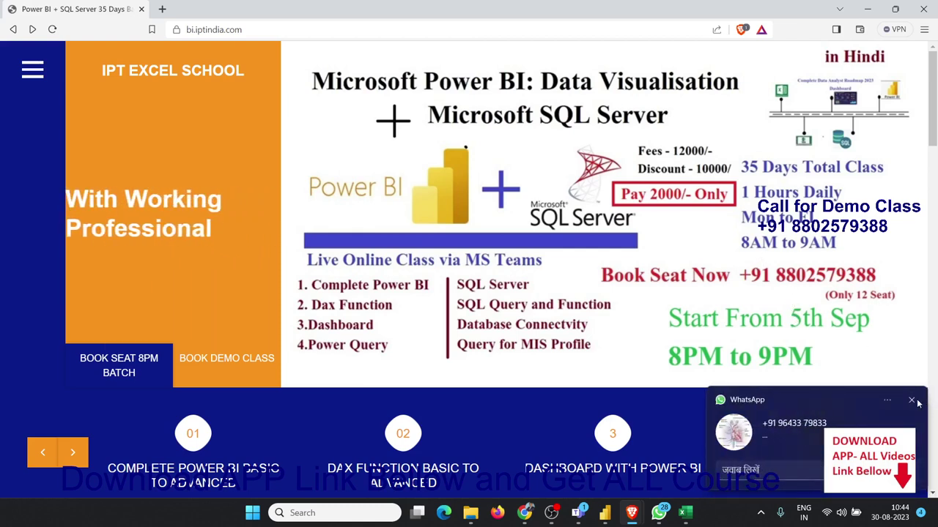
{"action": "left_click", "coordinate": [912, 400]}
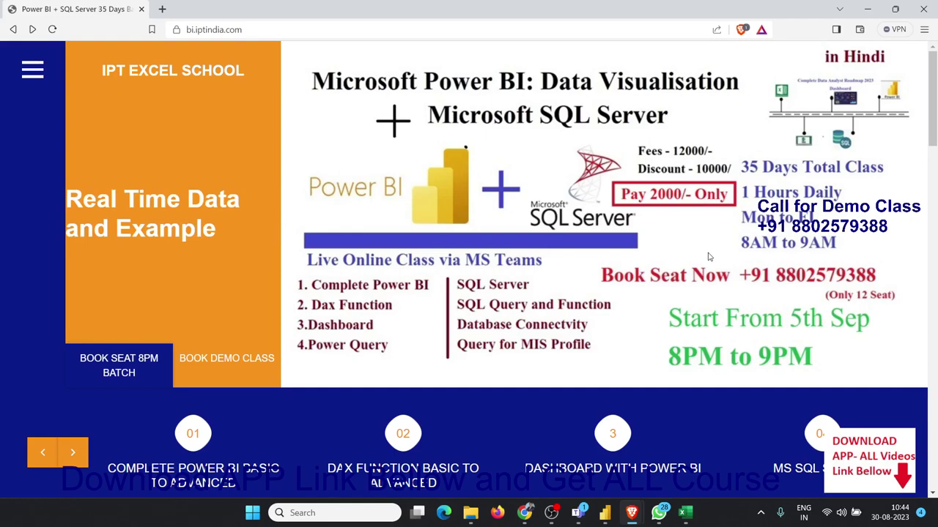
{"action": "scroll", "coordinate": [707, 264], "scroll_direction": "down", "scroll_amount": 5}
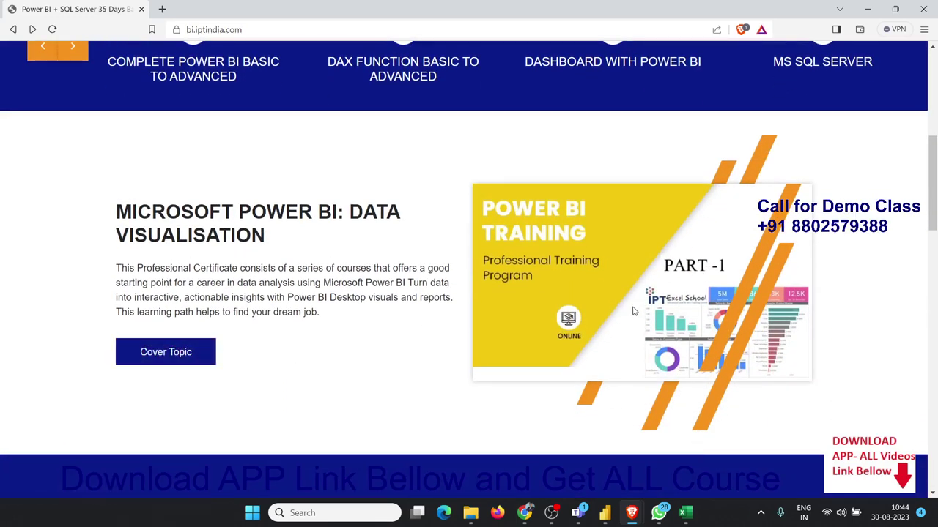
{"action": "scroll", "coordinate": [352, 326], "scroll_direction": "down", "scroll_amount": 4}
{"action": "scroll", "coordinate": [351, 328], "scroll_direction": "up", "scroll_amount": 4}
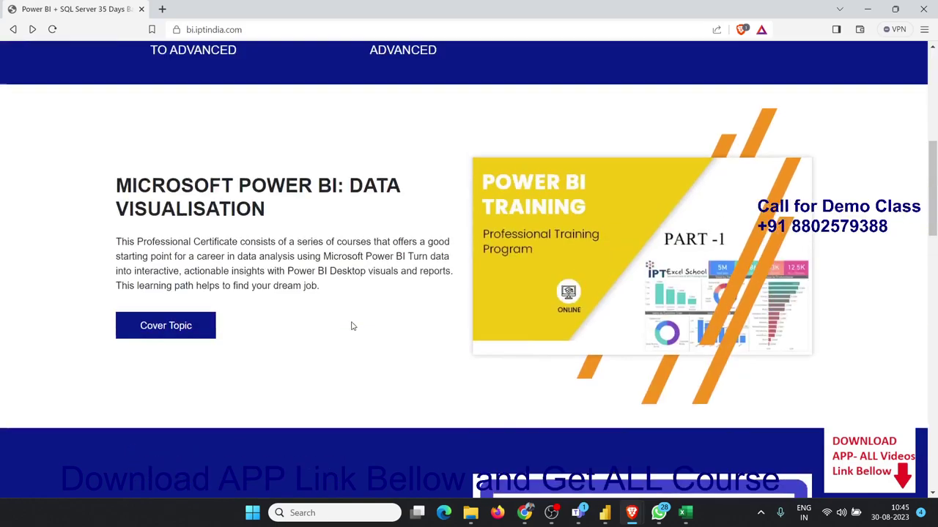
{"action": "scroll", "coordinate": [352, 324], "scroll_direction": "down", "scroll_amount": 4}
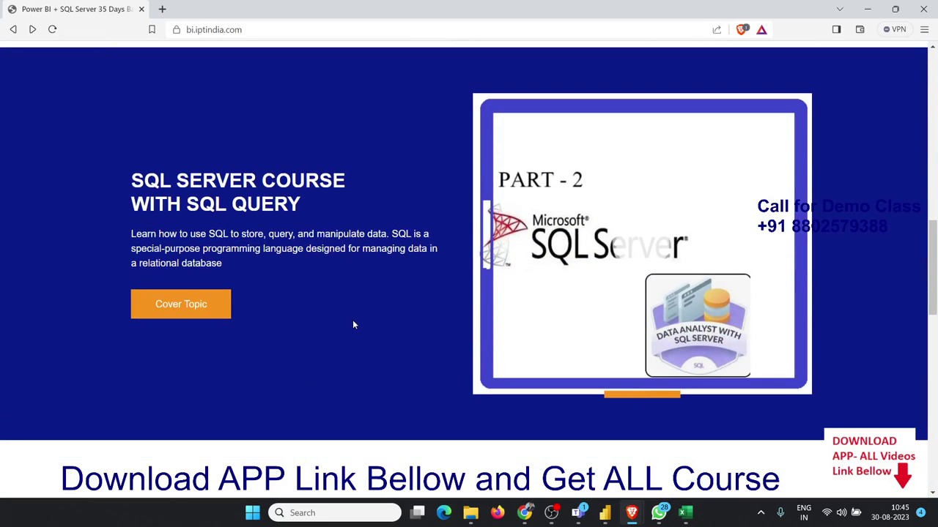
{"action": "scroll", "coordinate": [353, 325], "scroll_direction": "down", "scroll_amount": 1}
{"action": "scroll", "coordinate": [352, 326], "scroll_direction": "down", "scroll_amount": 2}
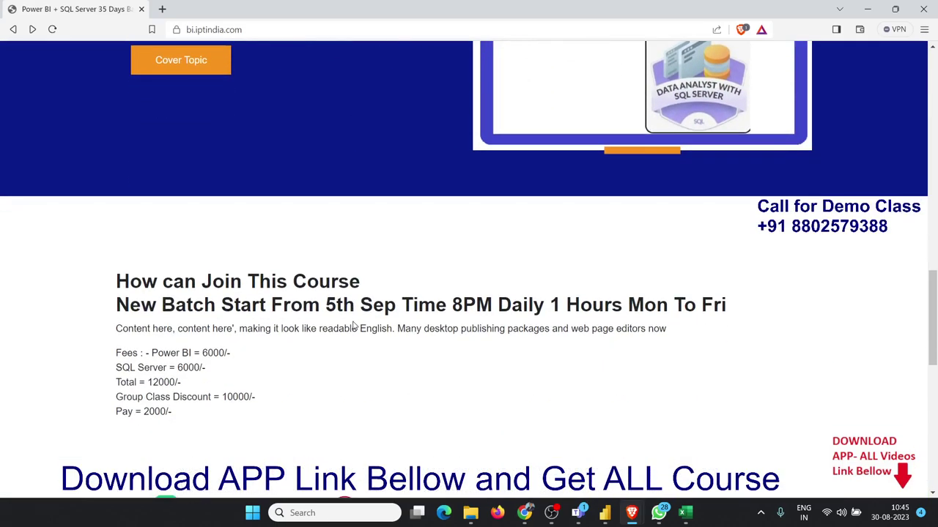
{"action": "scroll", "coordinate": [352, 325], "scroll_direction": "down", "scroll_amount": 2}
{"action": "scroll", "coordinate": [353, 325], "scroll_direction": "up", "scroll_amount": 2}
{"action": "scroll", "coordinate": [352, 325], "scroll_direction": "up", "scroll_amount": 3}
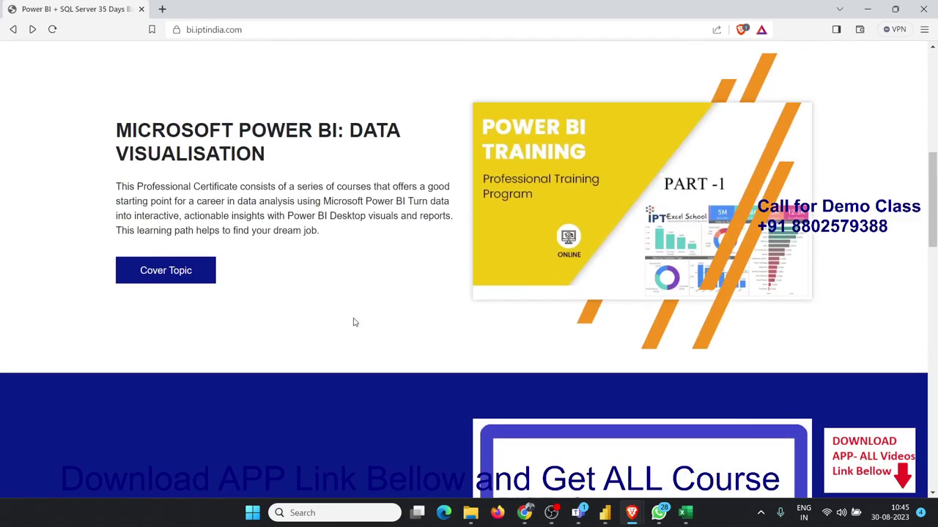
{"action": "scroll", "coordinate": [353, 322], "scroll_direction": "up", "scroll_amount": 3}
{"action": "scroll", "coordinate": [344, 329], "scroll_direction": "down", "scroll_amount": 5}
{"action": "scroll", "coordinate": [214, 377], "scroll_direction": "down", "scroll_amount": 2}
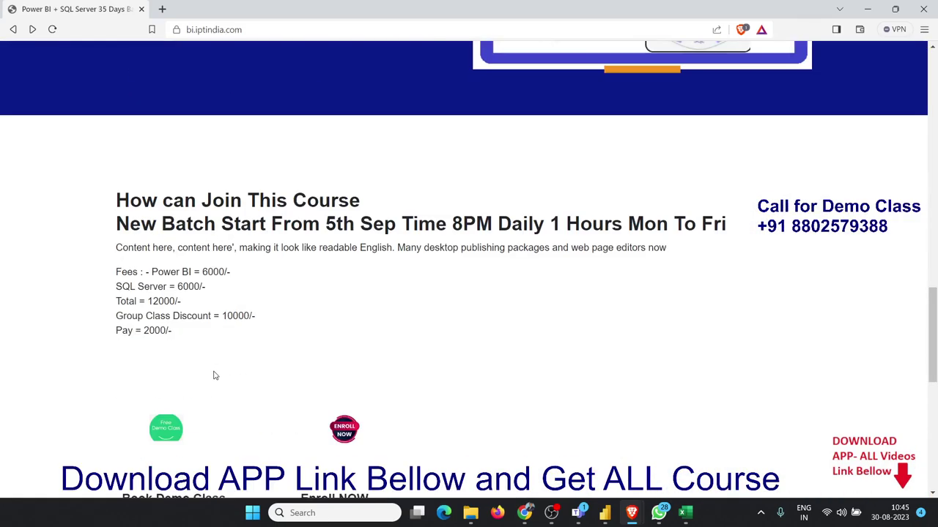
{"action": "scroll", "coordinate": [213, 377], "scroll_direction": "down", "scroll_amount": 2}
{"action": "scroll", "coordinate": [210, 383], "scroll_direction": "up", "scroll_amount": 4}
{"action": "scroll", "coordinate": [210, 380], "scroll_direction": "up", "scroll_amount": 5}
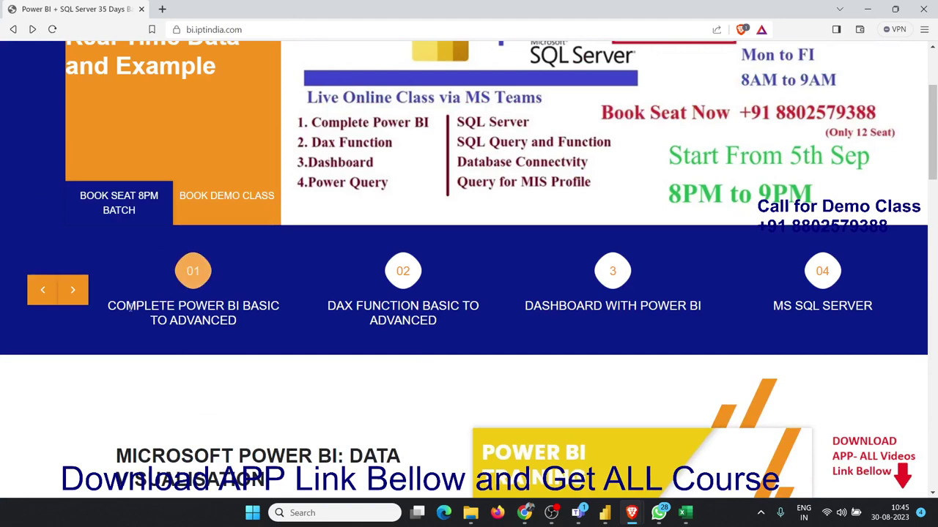
{"action": "scroll", "coordinate": [132, 289], "scroll_direction": "up", "scroll_amount": 1}
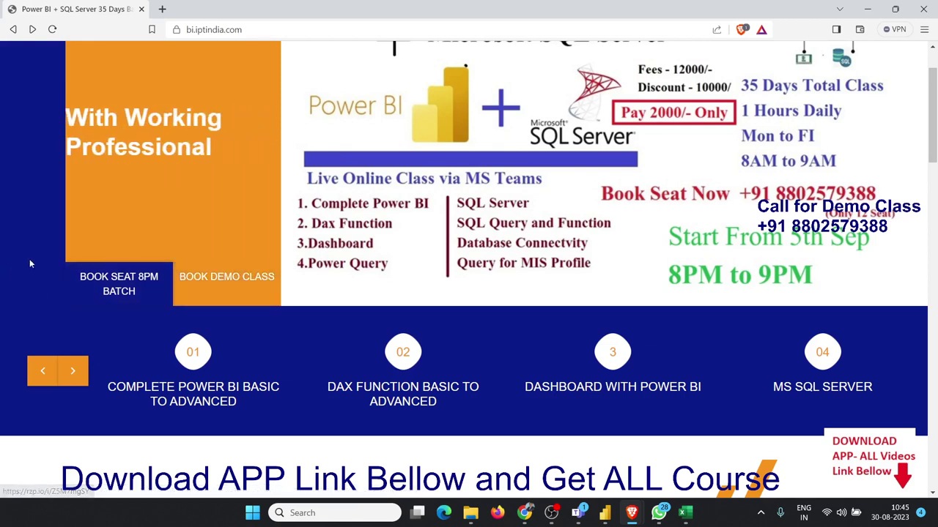
{"action": "left_click", "coordinate": [85, 290]}
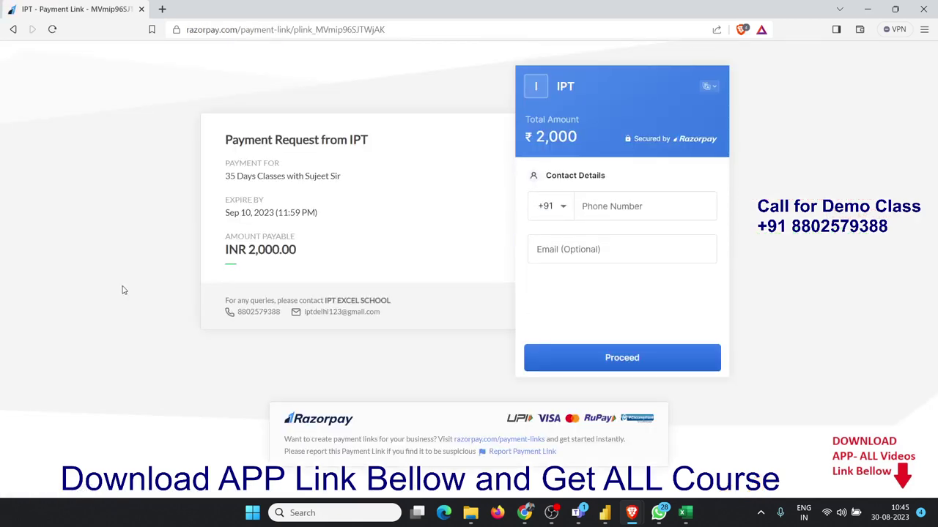
{"action": "left_click", "coordinate": [13, 29]}
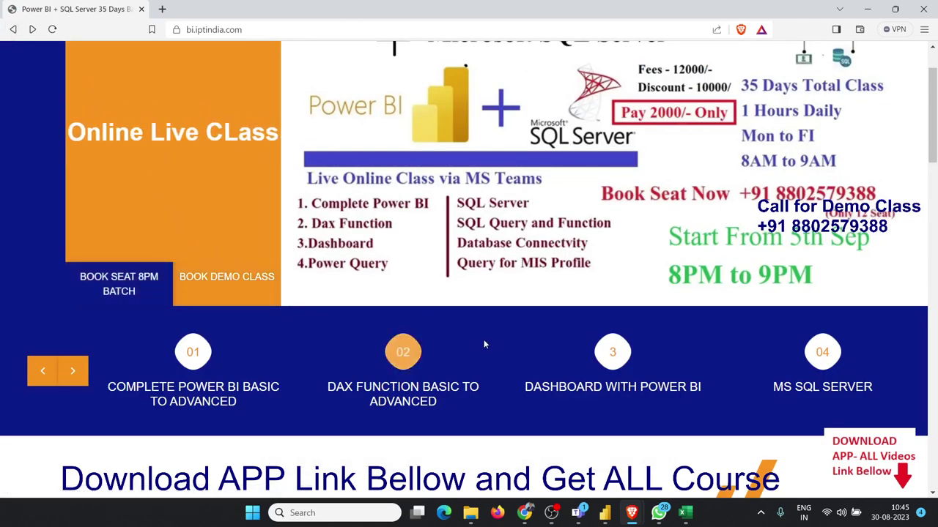
{"action": "scroll", "coordinate": [686, 304], "scroll_direction": "up", "scroll_amount": 1}
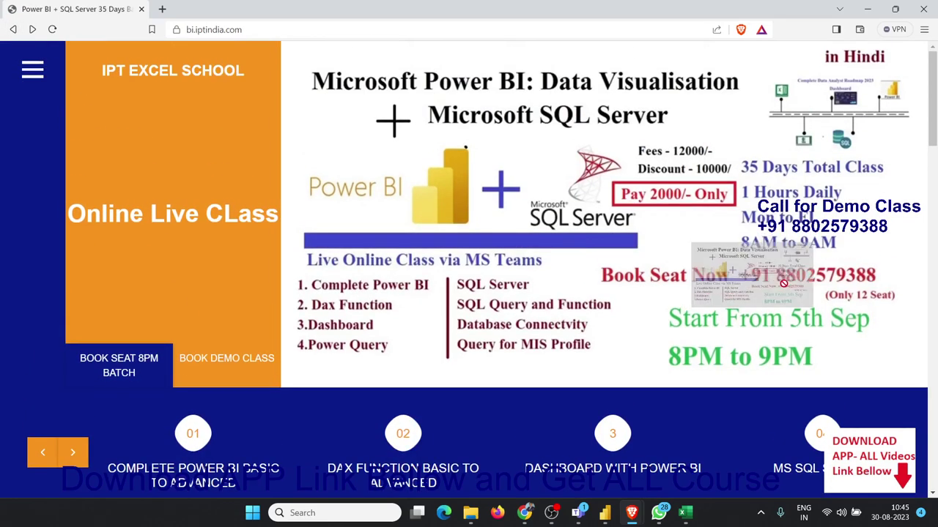